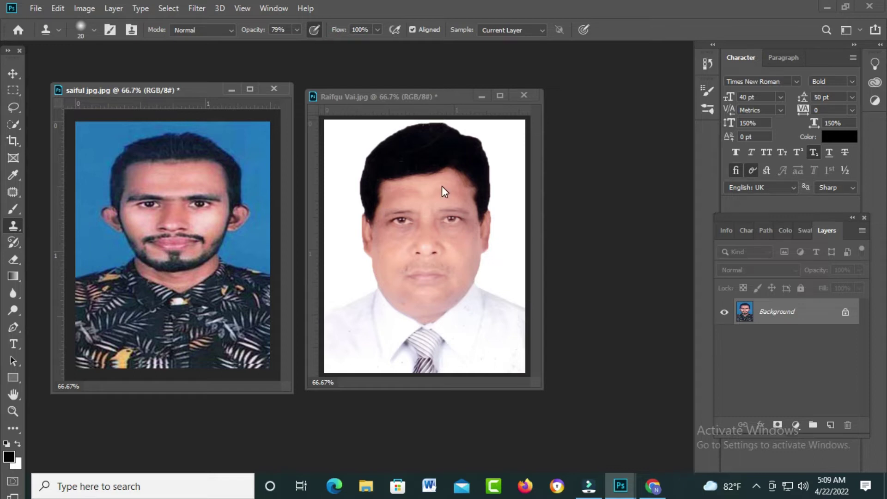
Step: Maximize the floating portrait window, then restore it so both photos dock as tabs
left_click(499, 96)
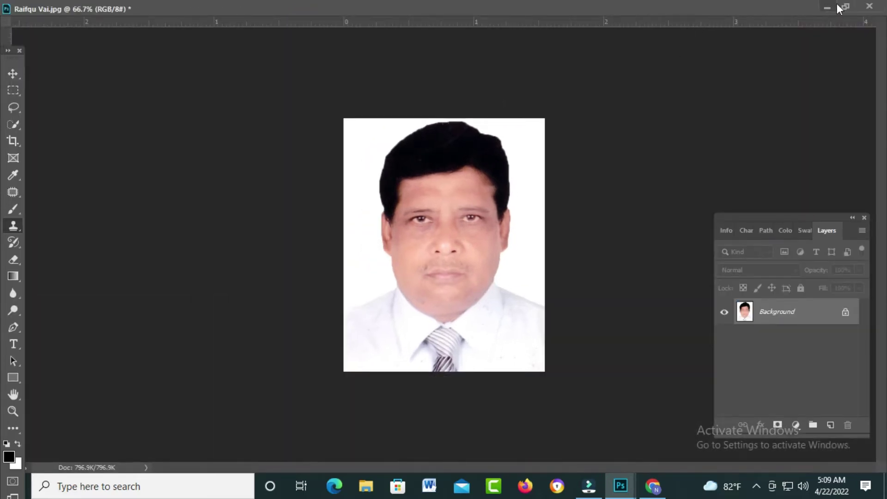
left_click(845, 7)
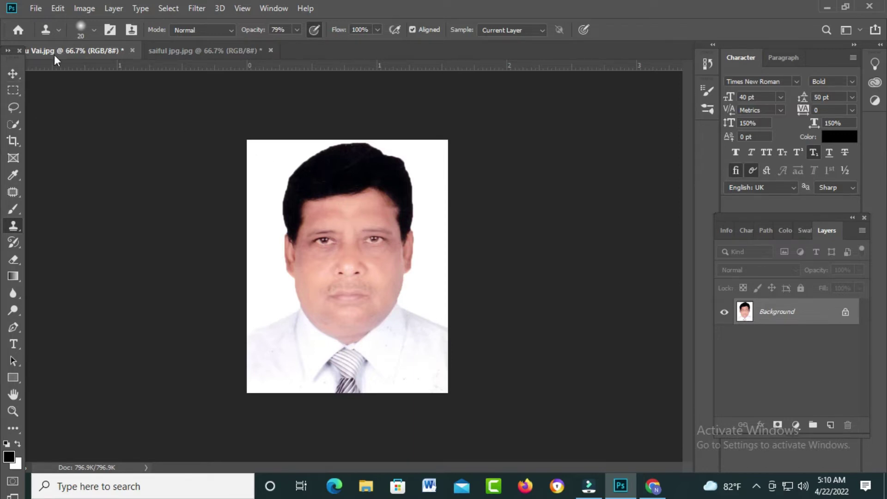
Step: Set Image Size to 1.5 × 1.9 inches for the white-background portrait, then select all
left_click(12, 74)
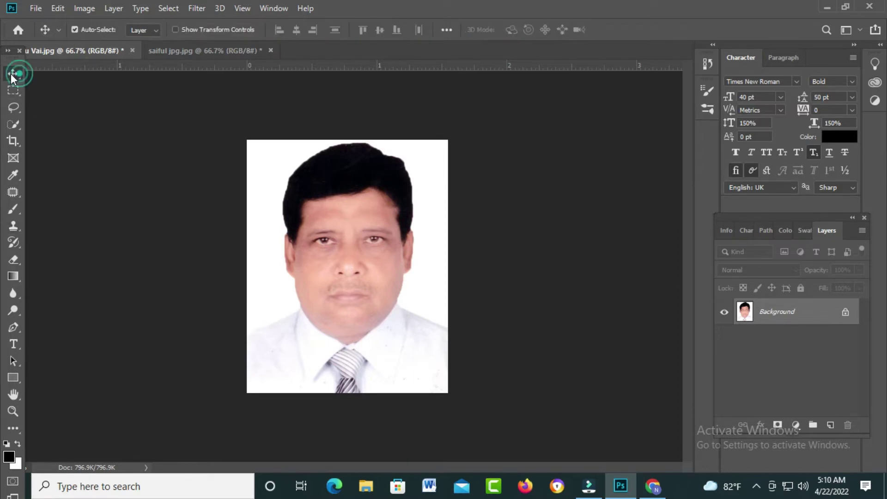
left_click(79, 8)
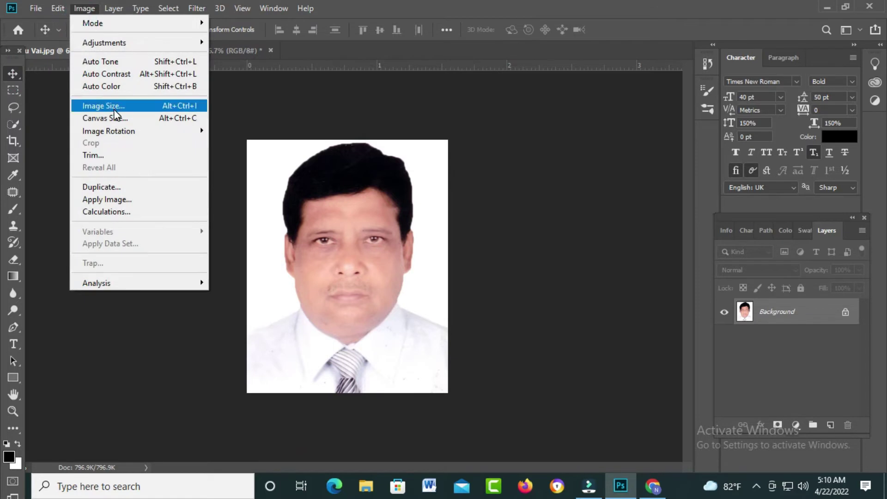
left_click(113, 107)
left_click(528, 145)
key("BackSpace")
left_click(529, 164)
key("BackSpace")
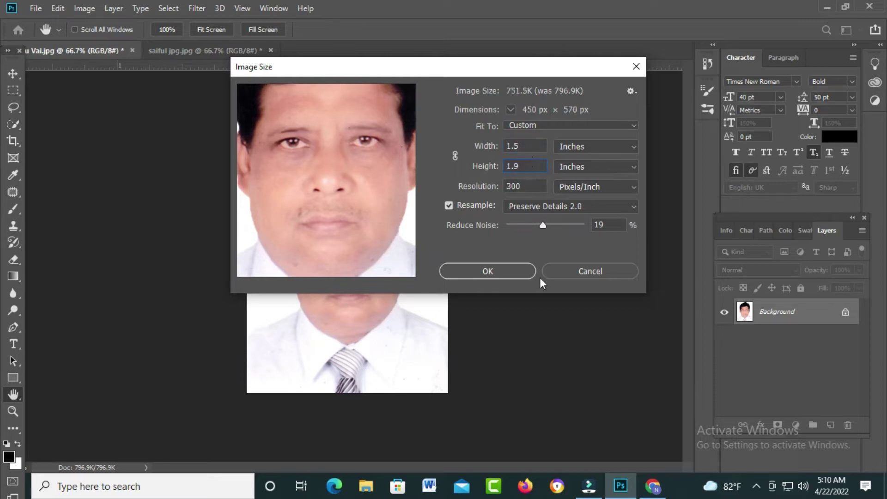
left_click(501, 271)
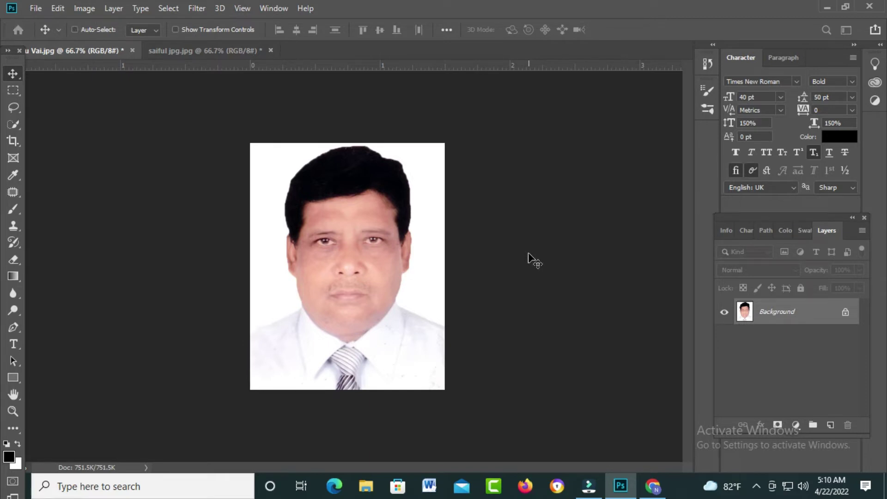
key("ctrl+a")
Step: Start a new document with a custom light grey e5e2e2 background colour
left_click(35, 8)
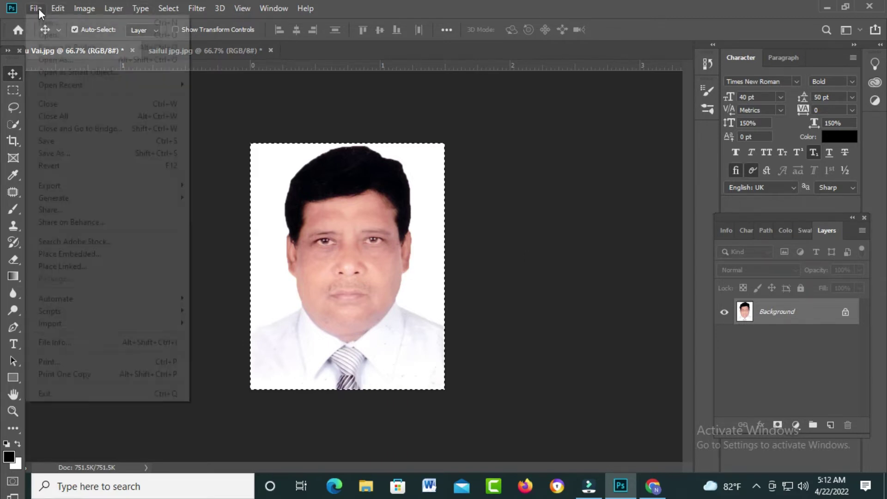
left_click(35, 8)
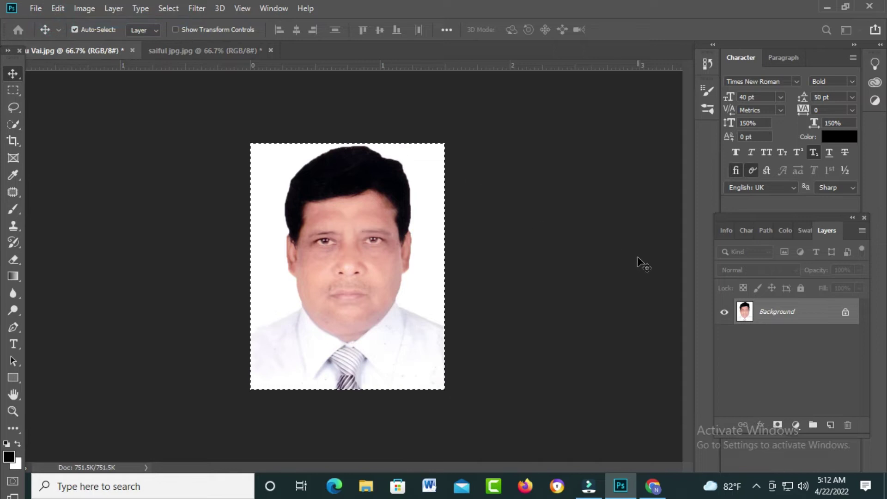
key("ctrl+n")
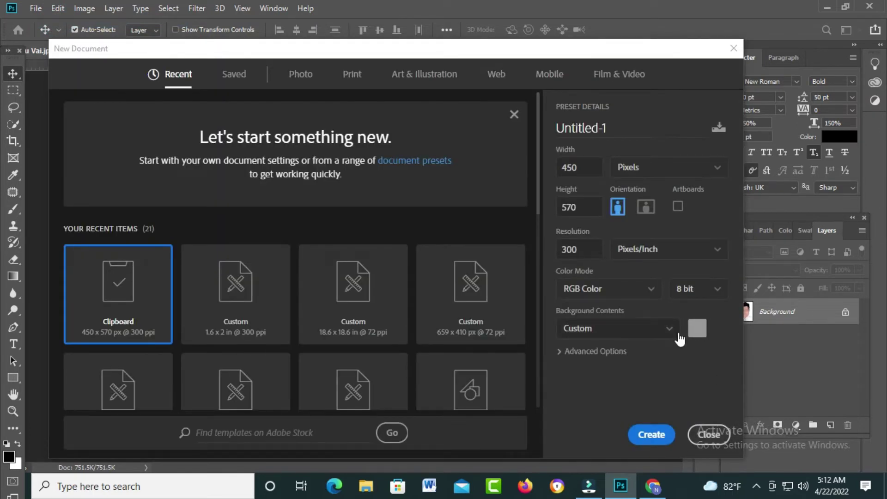
left_click(695, 328)
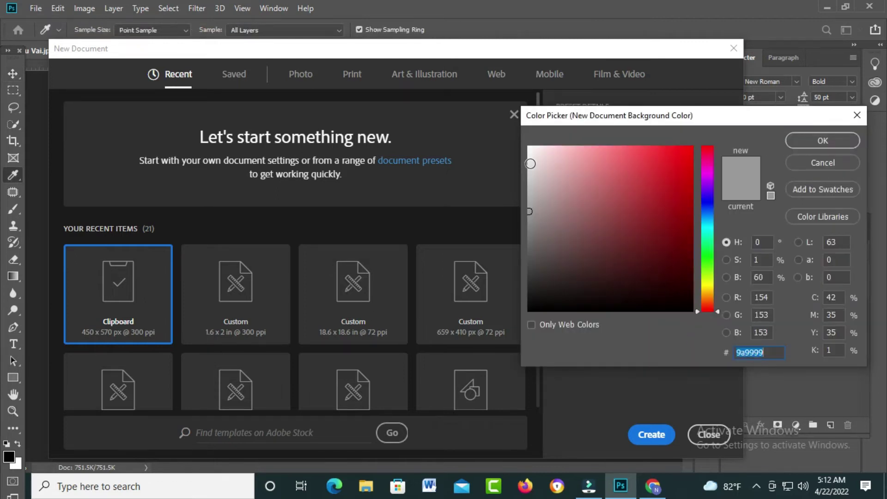
left_click(529, 154)
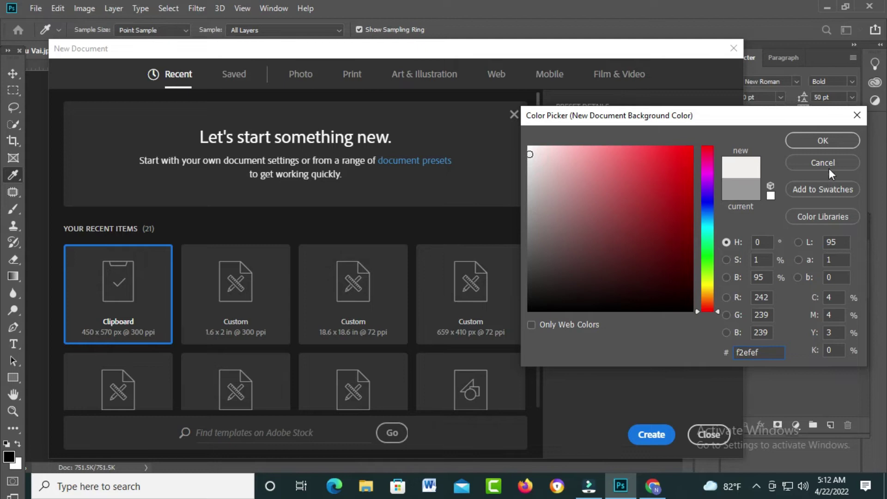
left_click(530, 162)
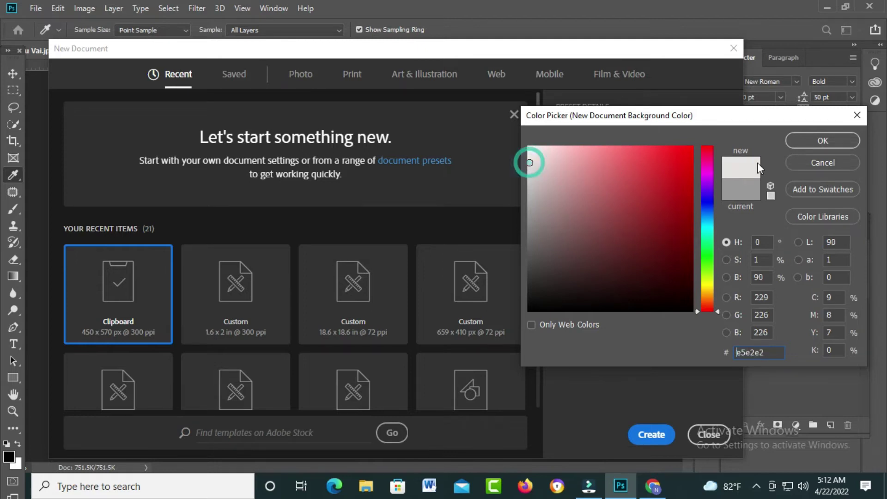
left_click(822, 142)
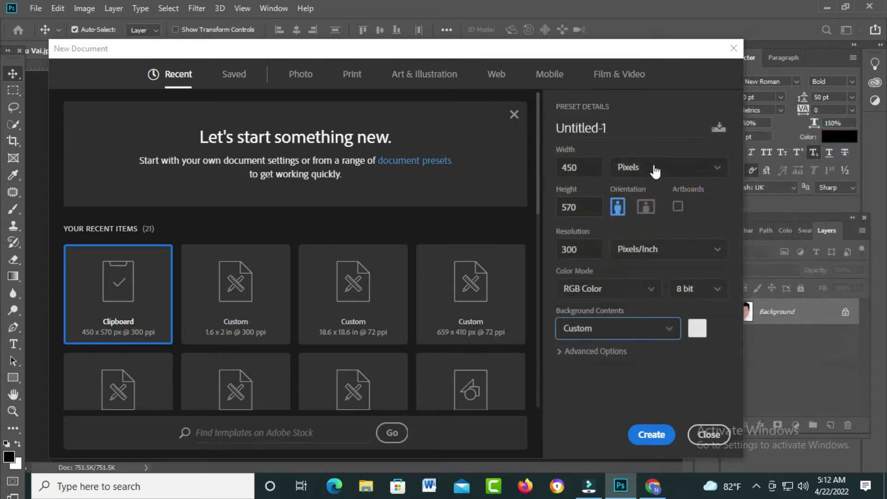
Step: Size the new document at 1.6 × 2 inches and create it
left_click(655, 171)
left_click(644, 211)
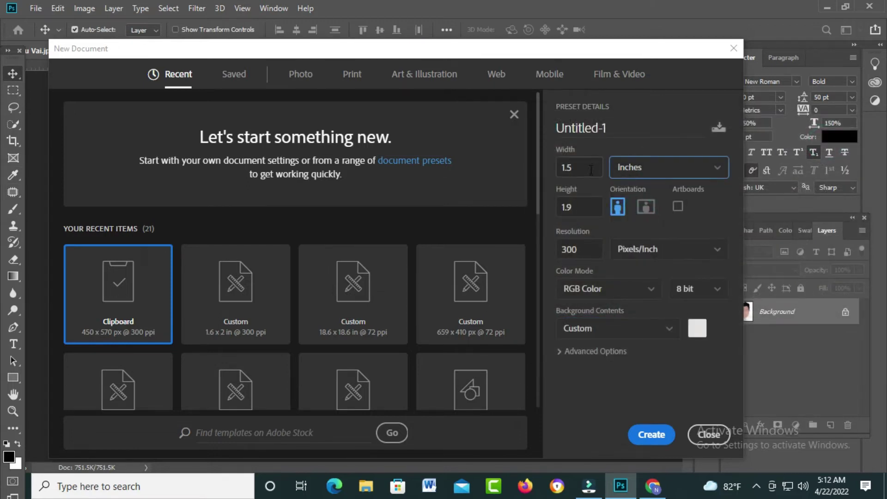
left_click(590, 172)
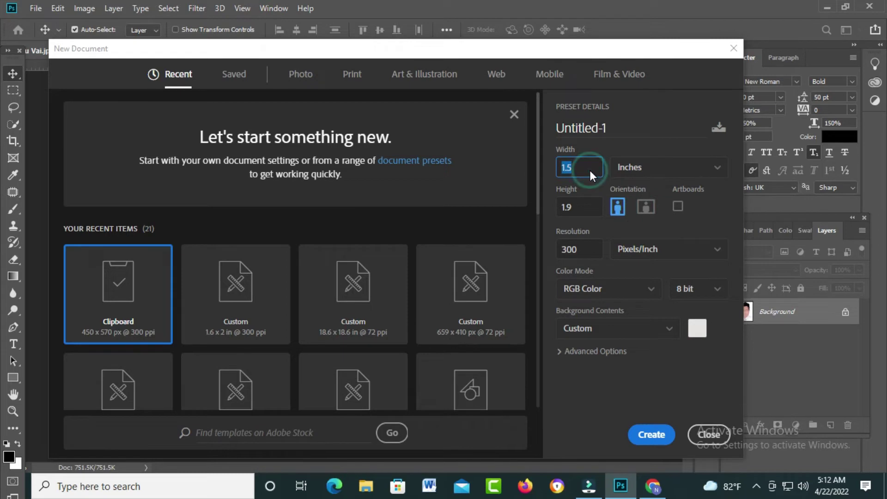
type("1.6")
key("Tab")
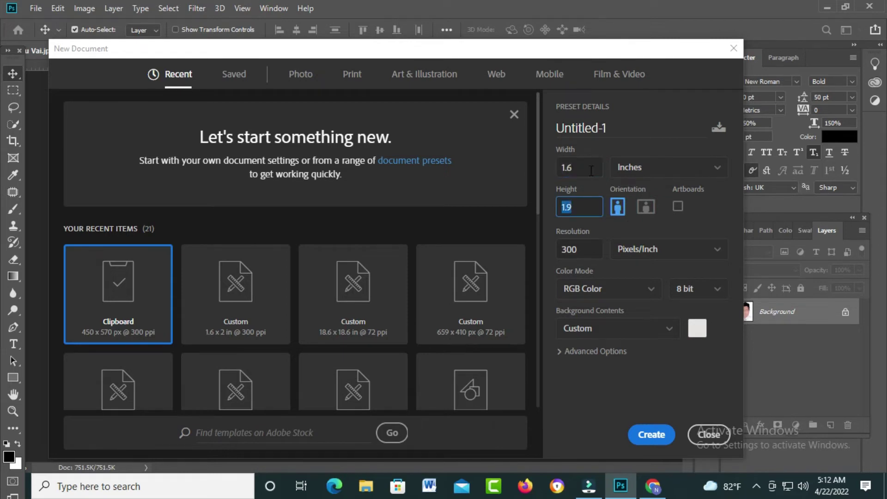
type("2")
left_click(645, 438)
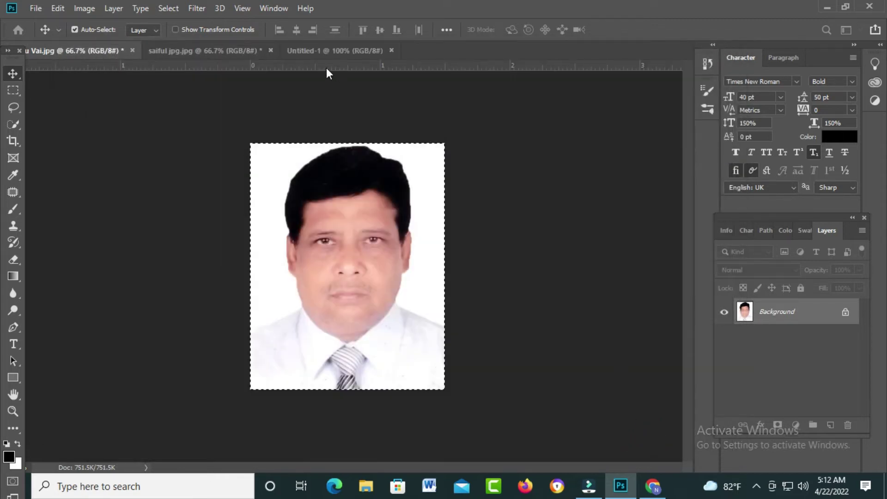
Step: Copy the whole portrait and paste it into the new grey Untitled-1 document
left_click(332, 50)
left_click(97, 51)
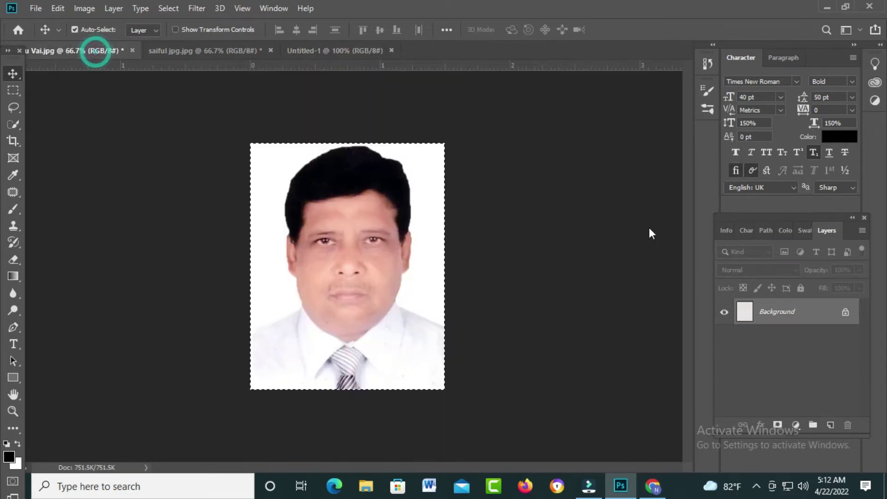
left_click_drag(74, 50, 173, 236)
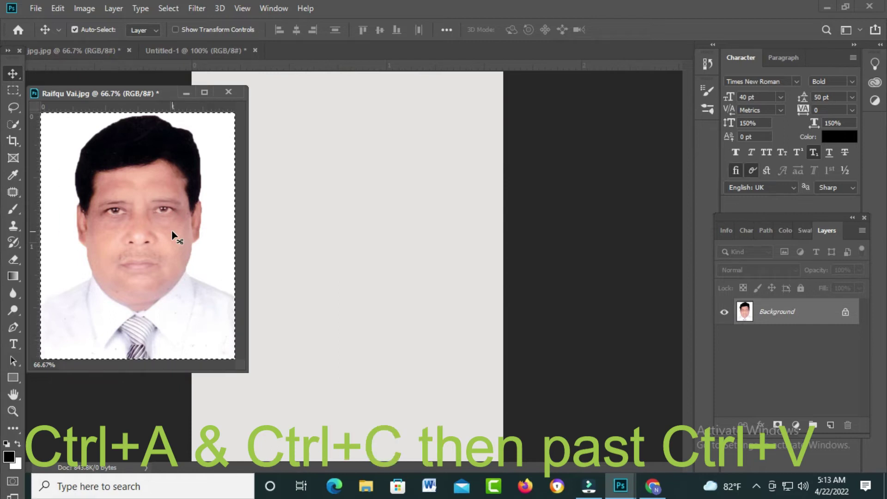
key("ctrl+c")
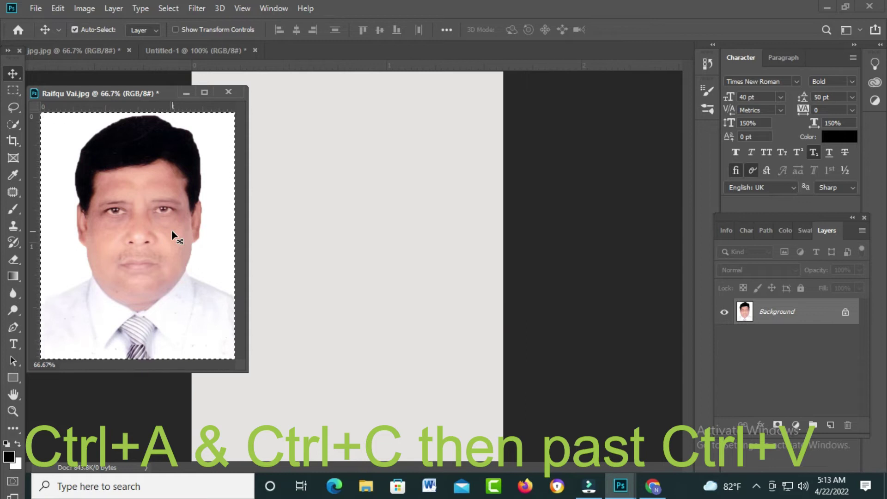
left_click_drag(102, 93, 204, 49)
left_click(204, 49)
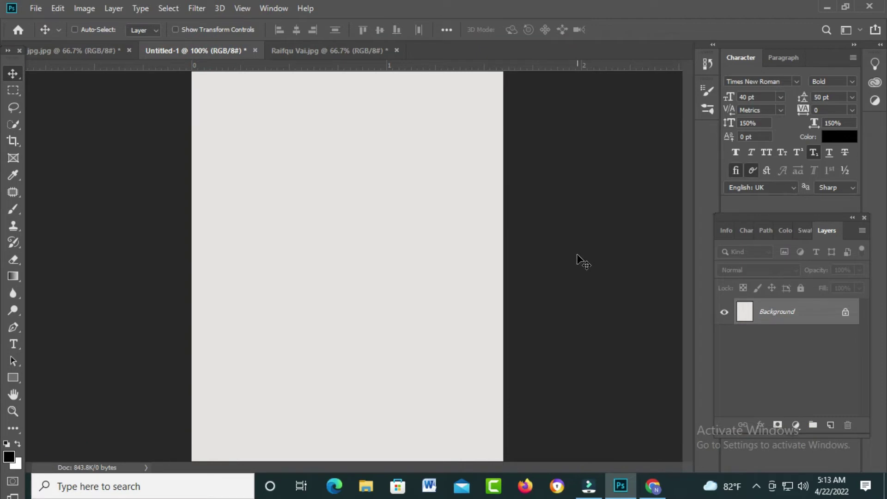
key("ctrl+minus")
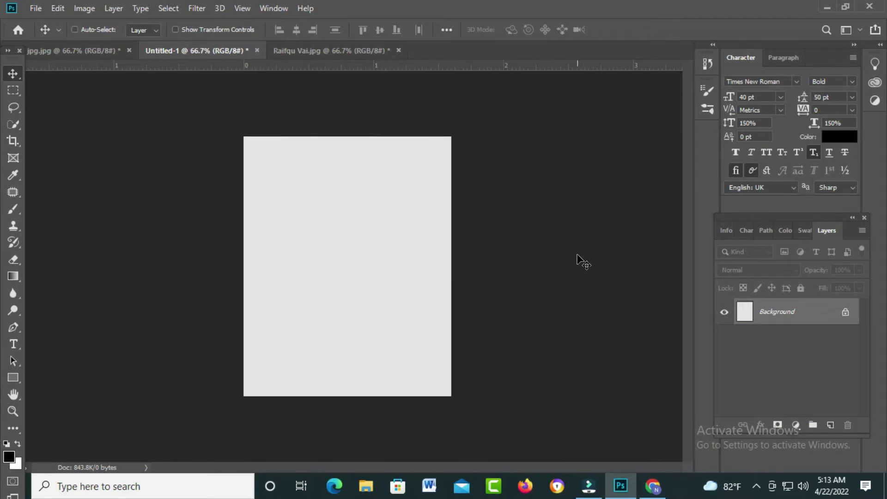
key("ctrl+v")
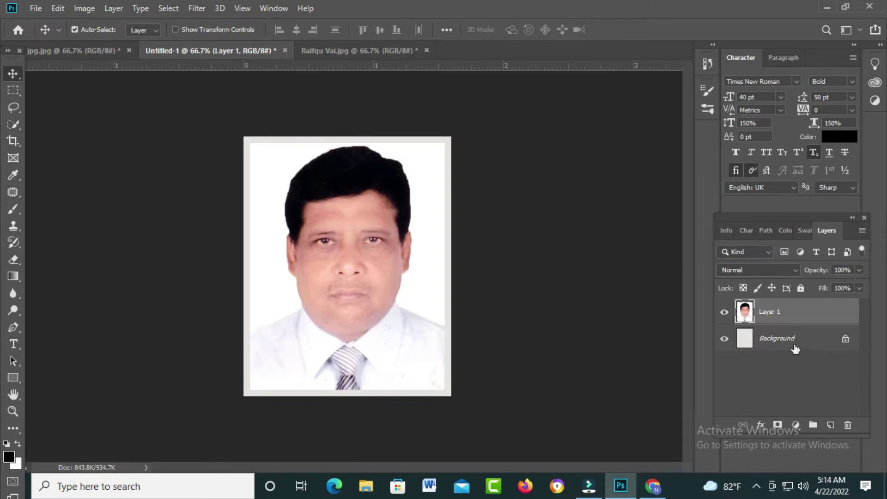
Step: Flatten the portrait onto its grey border and copy the whole image
key("ctrl+e")
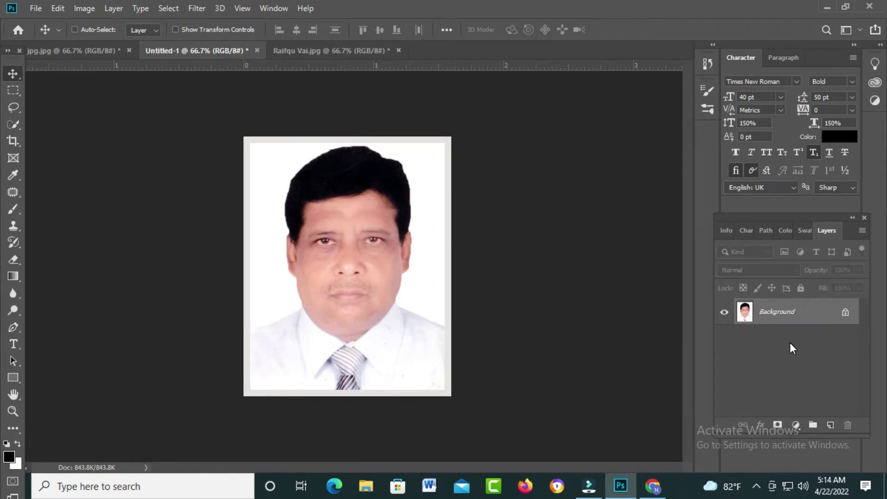
key("ctrl+a")
key("ctrl")
key("ctrl+n")
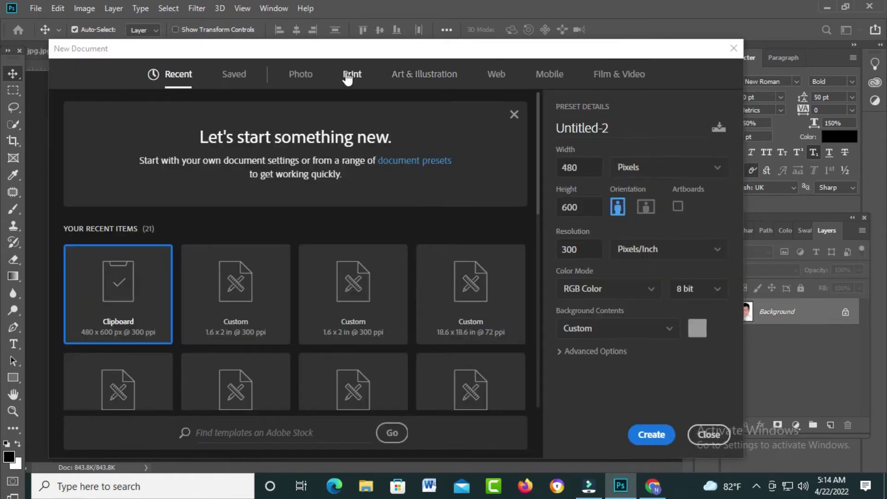
Step: Create an A4 (210 × 297 mm) print document and paste the bordered portrait onto it
left_click(349, 76)
left_click(471, 193)
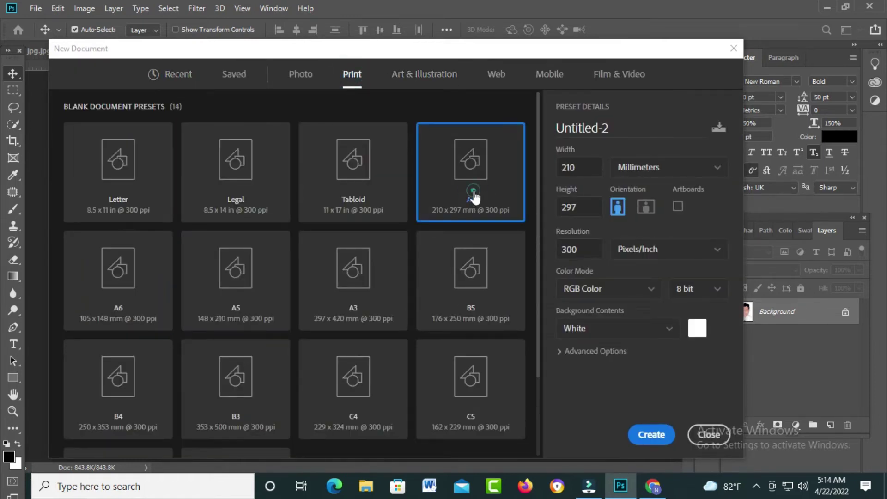
left_click(649, 437)
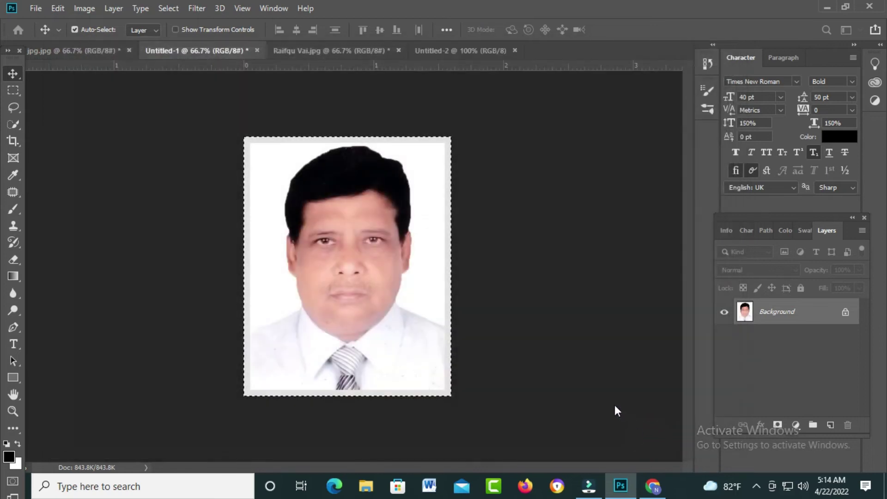
key("ctrl+v")
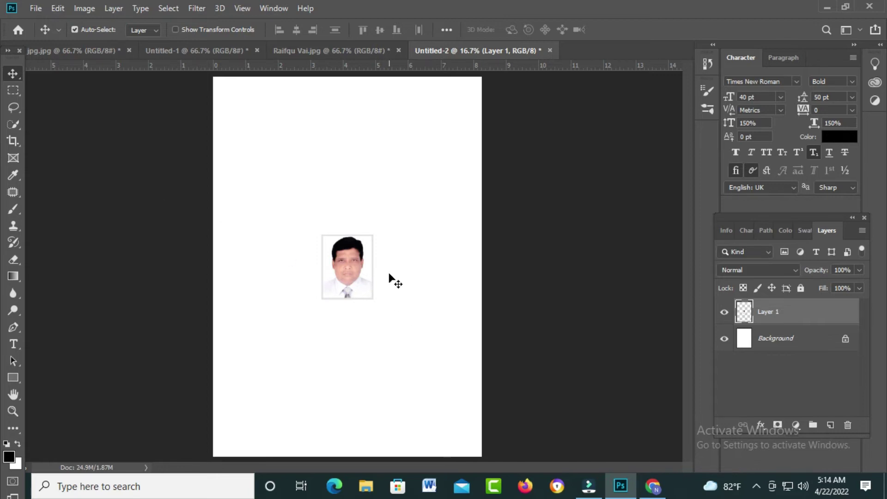
Step: Move the bordered portrait into the top-left corner of the A4 page
left_click_drag(347, 265, 256, 120)
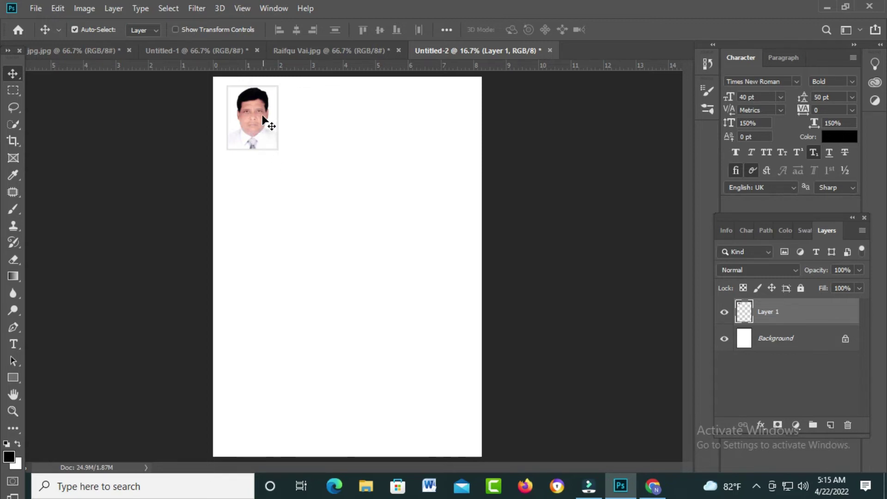
mouse_move(258, 112)
left_mouse_down()
mouse_move(347, 270)
mouse_move(241, 115)
left_mouse_up()
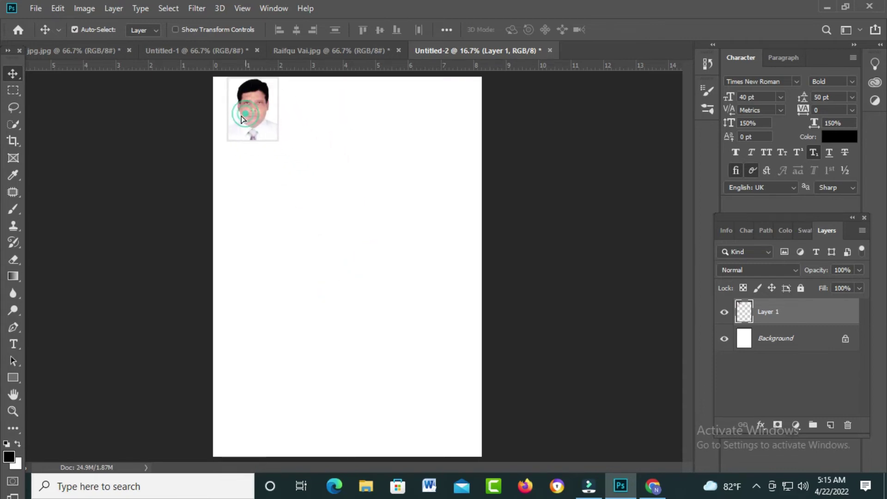
key("shift+Left")
key("shift+Left")
key("shift+Left")
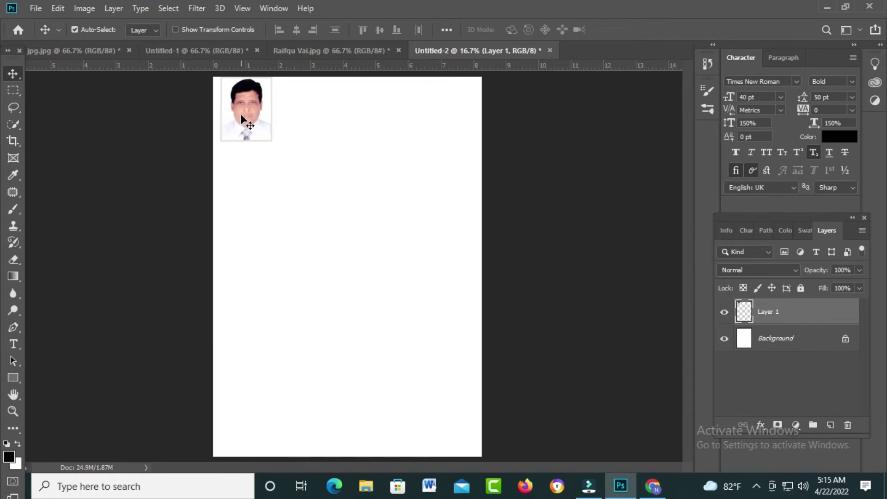
key("shift+Down")
key("shift+Down")
key("shift+Down")
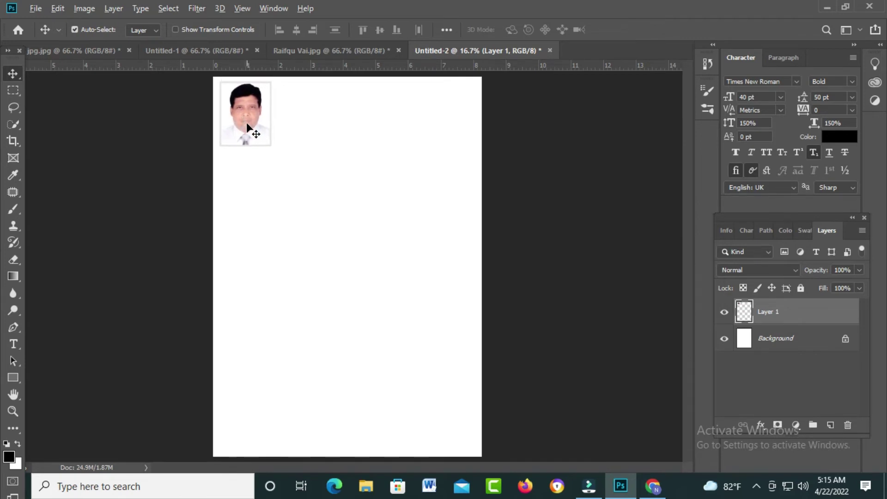
Step: Duplicate the photo to the right with even spacing along the top row
left_click_drag(245, 127, 312, 128)
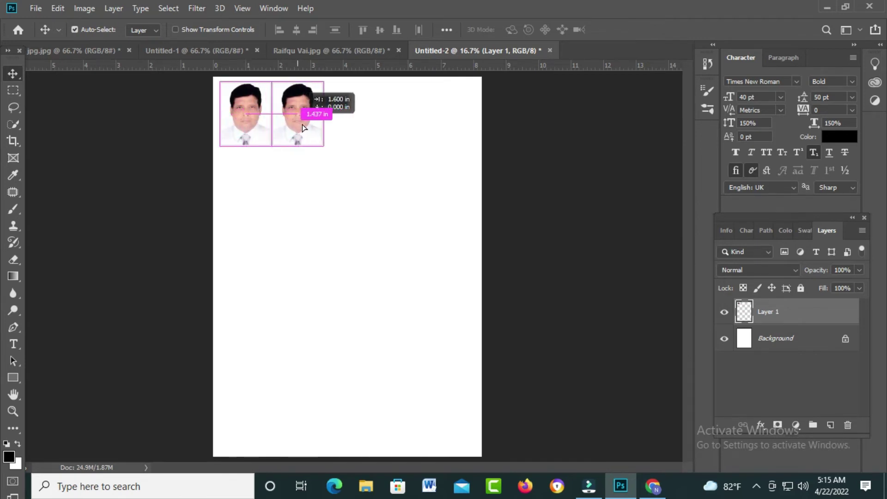
left_click_drag(311, 128, 363, 128)
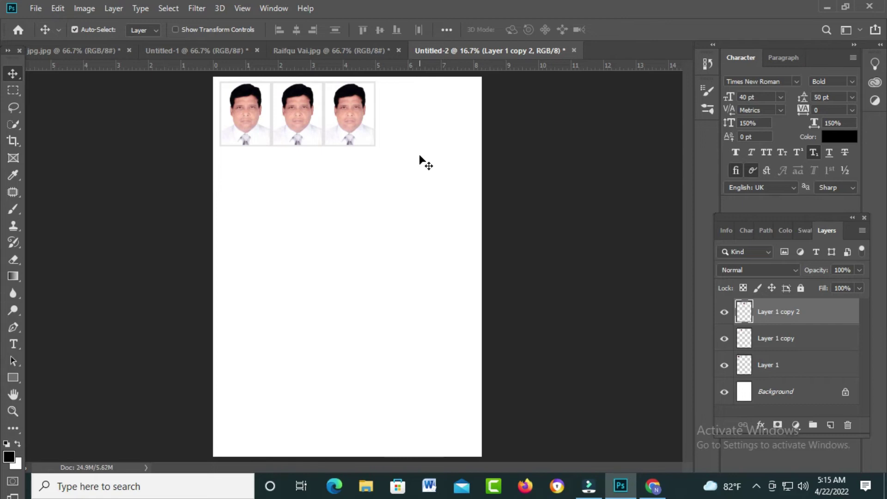
key("ctrl+z")
key("ctrl+z")
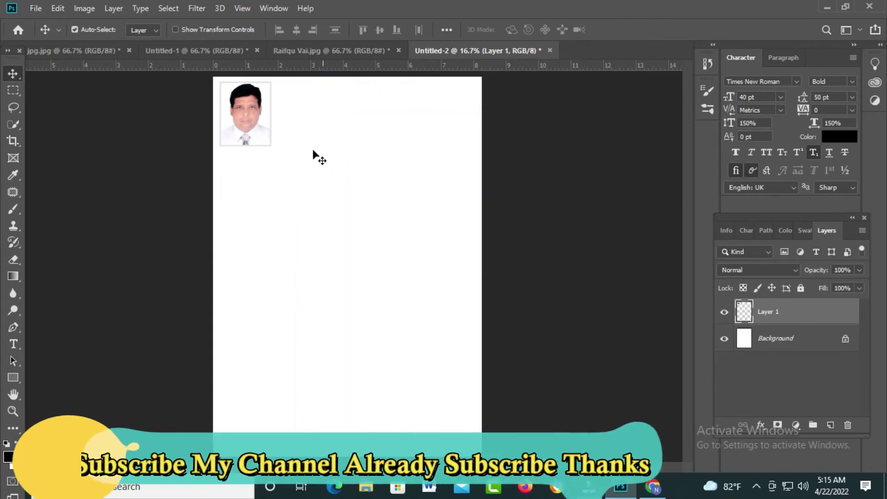
left_click_drag(256, 126, 420, 126)
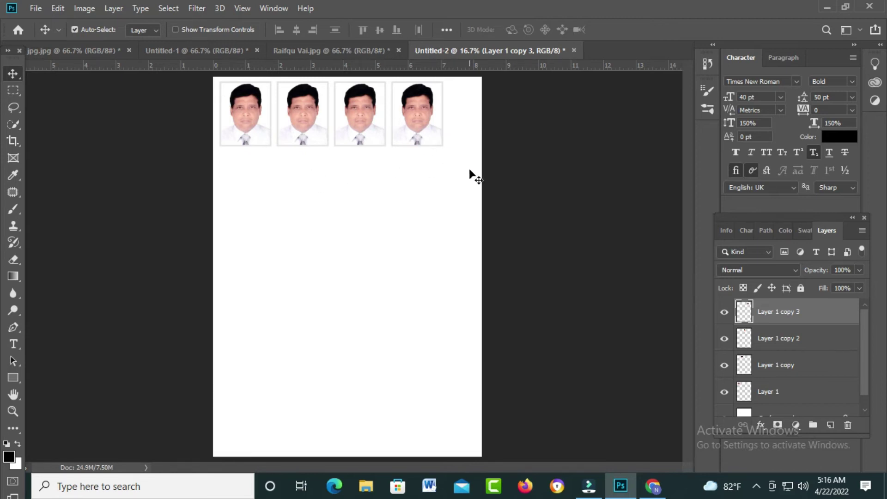
Step: Deselect the white-background portrait, then begin a new document from the blue-background portrait
left_click(312, 53)
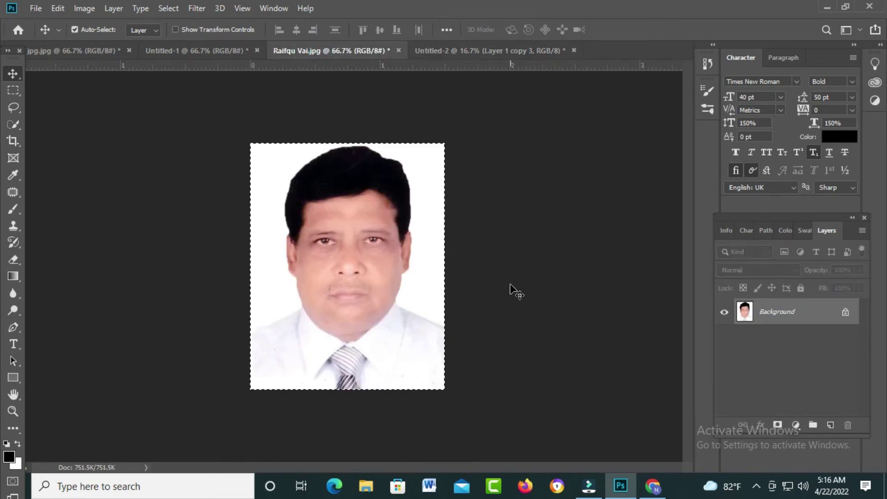
key("ctrl+d")
left_click(77, 50)
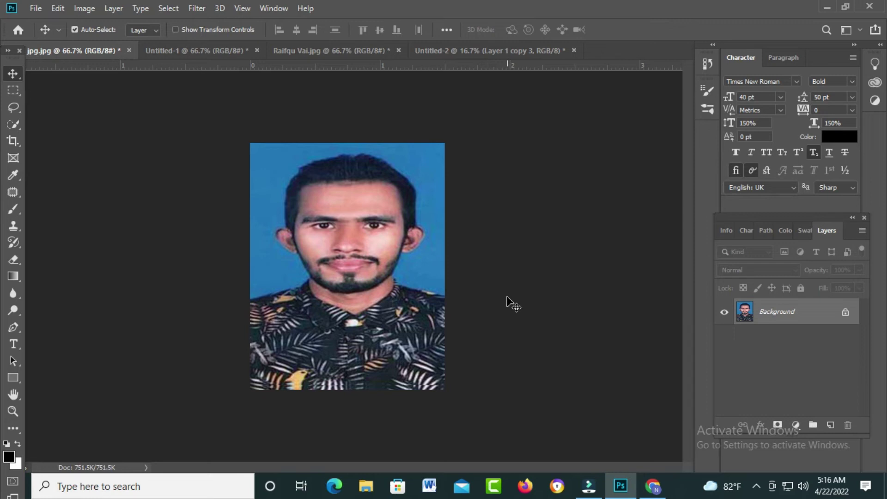
key("ctrl+n")
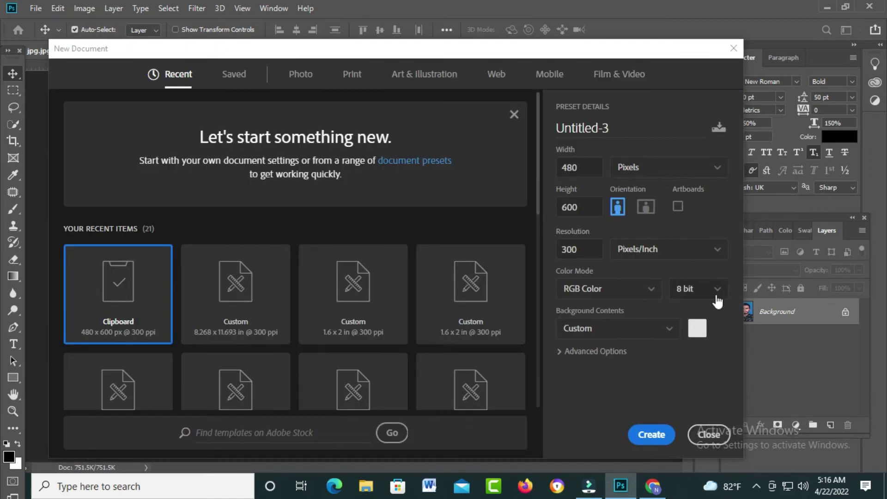
Step: Create Untitled-3 at 1.6 × 2 inches, 300 ppi, with a white background
left_click(700, 337)
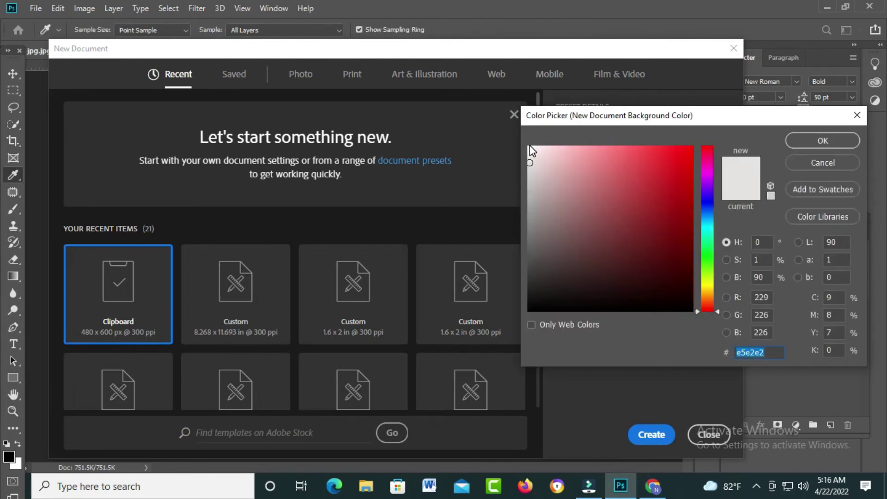
left_click(529, 147)
left_click(807, 139)
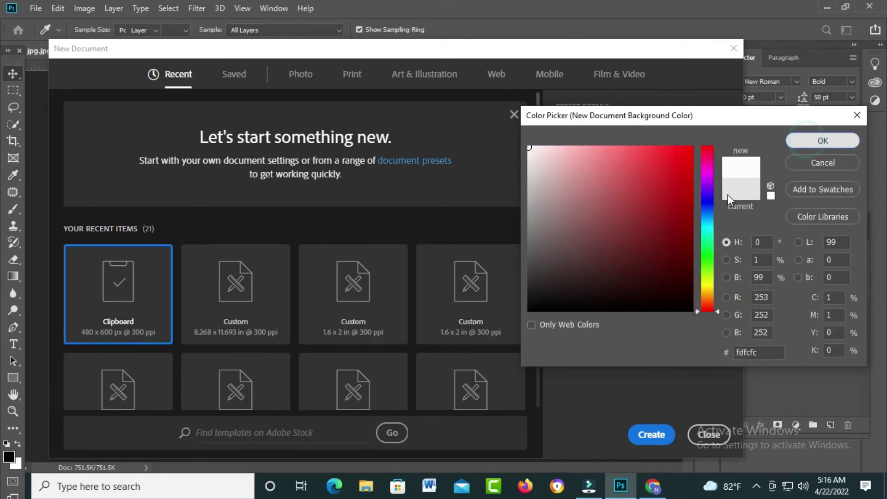
left_click(721, 171)
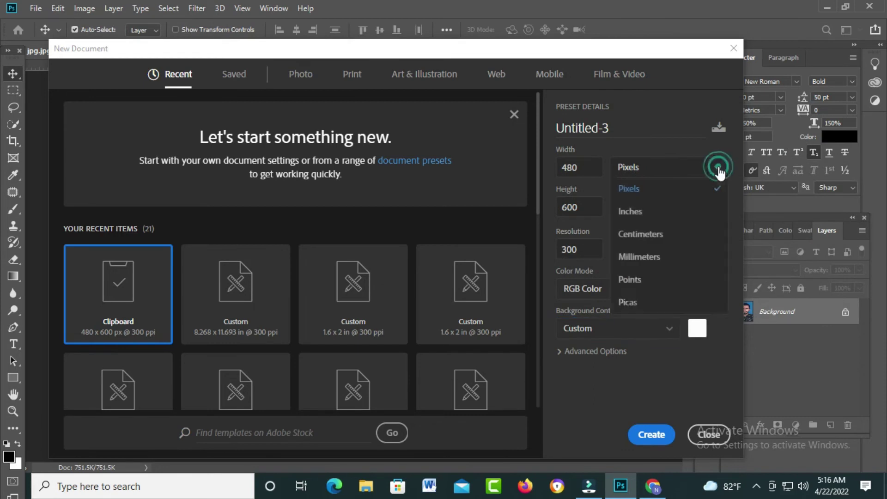
left_click(651, 208)
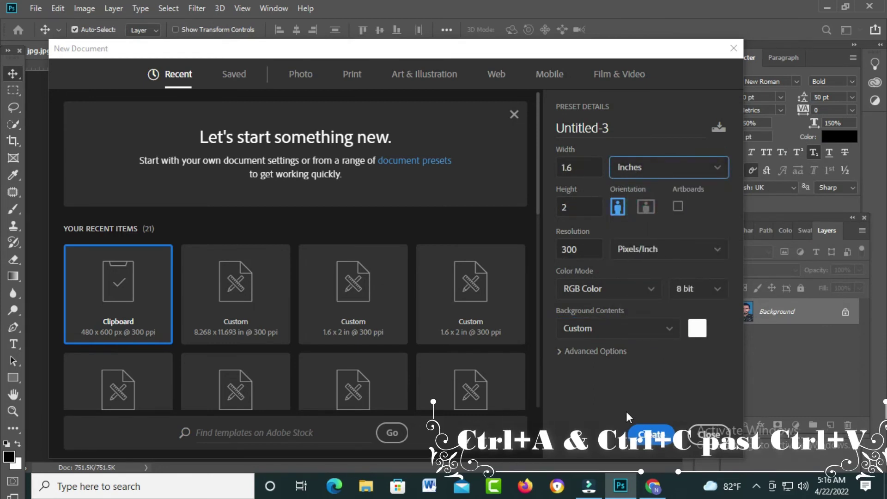
left_click(647, 434)
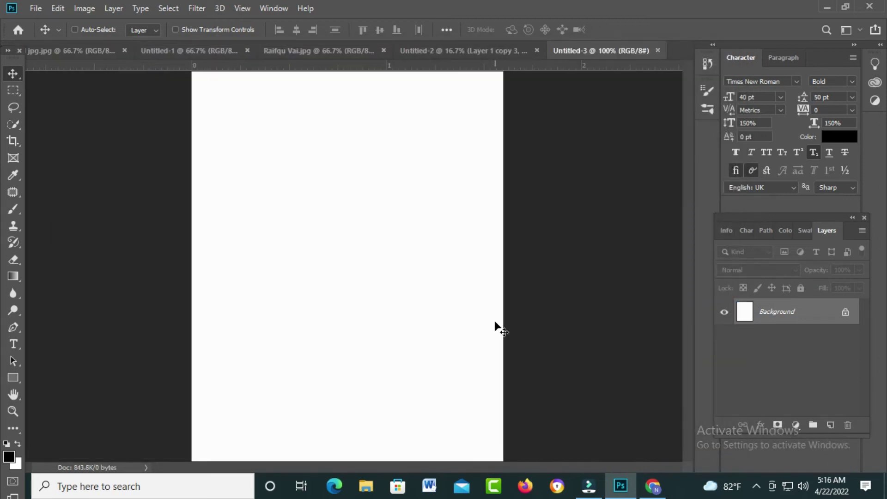
Step: Copy the entire blue-background portrait and paste it into Untitled-3 as Layer 1
left_click(65, 51)
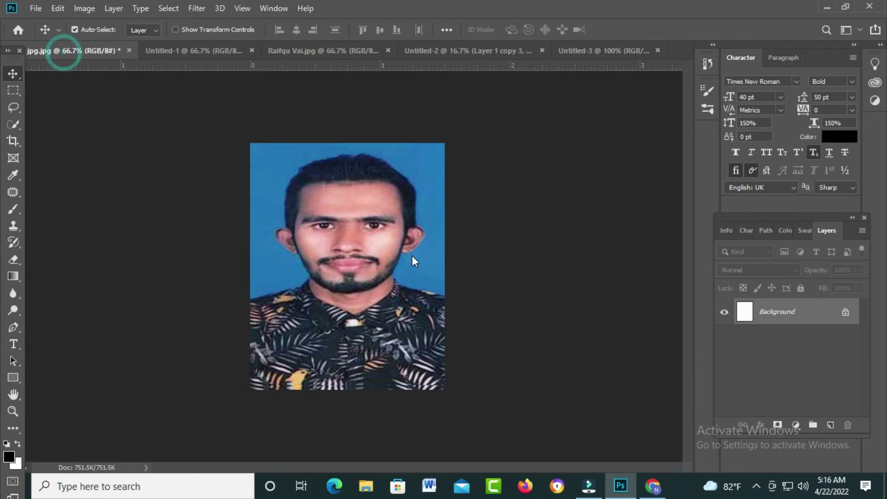
key("ctrl+a")
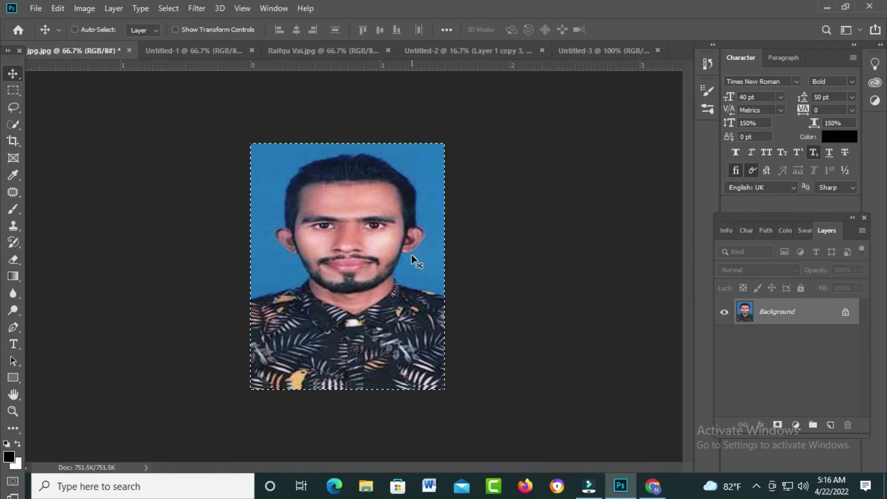
key("ctrl+c")
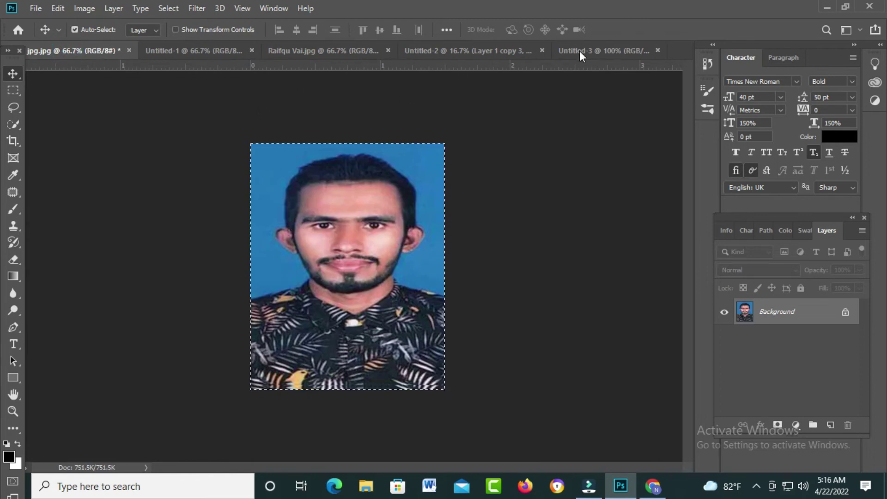
left_click(574, 51)
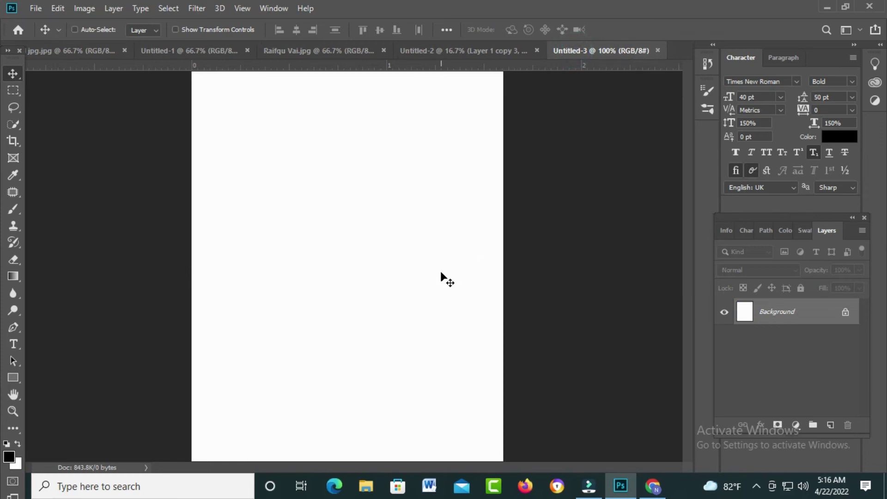
key("ctrl+minus")
key("ctrl+v")
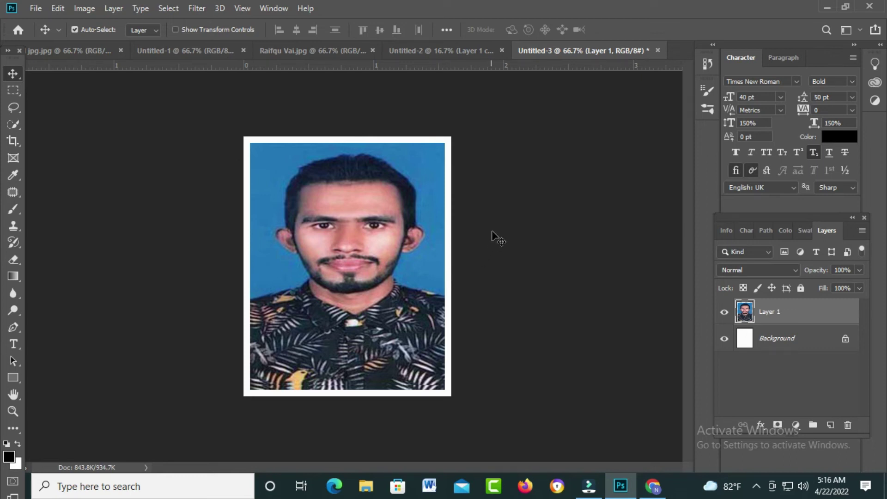
Step: Draw a roughly 1.5 × 1.9 inch rectangle over the white-background portrait, corner to corner
key("ctrl+Tab")
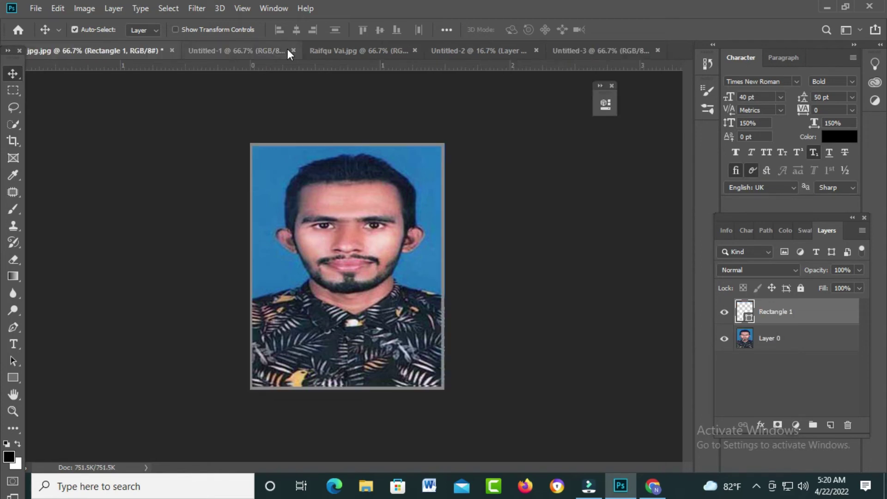
left_click(329, 49)
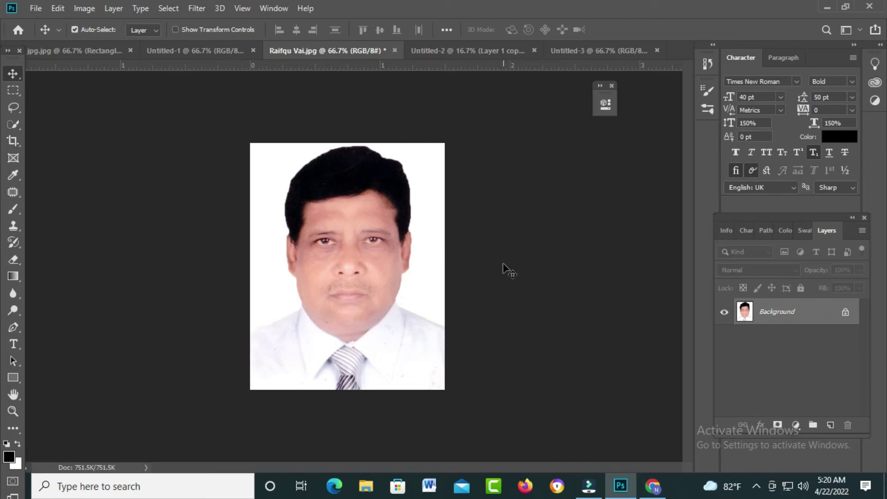
left_click(12, 379)
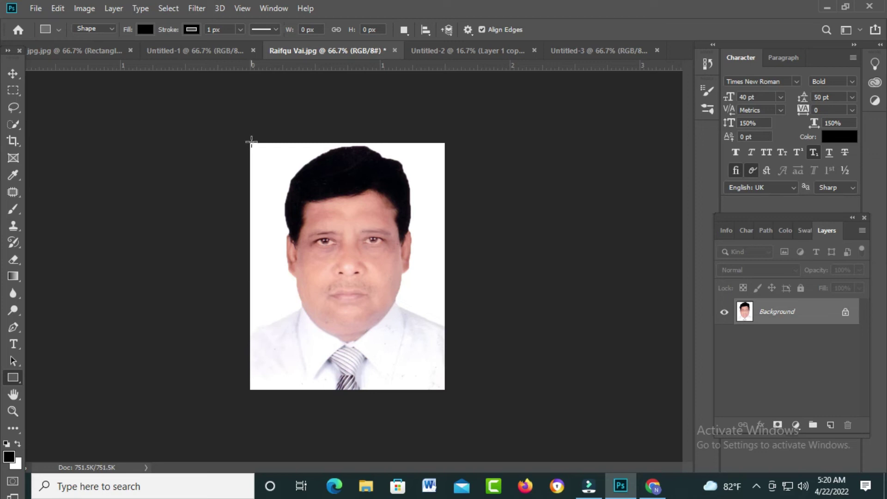
mouse_move(249, 143)
left_mouse_down()
mouse_move(415, 330)
mouse_move(443, 388)
left_mouse_up()
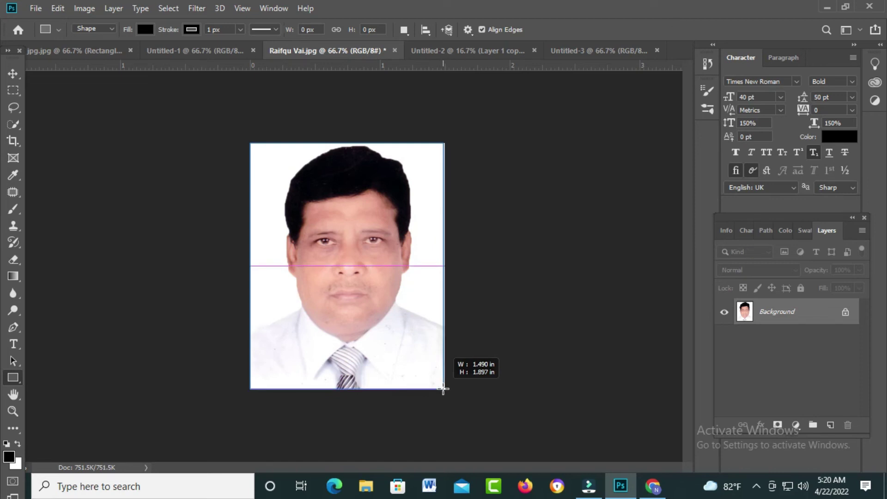
left_click_drag(443, 389, 444, 389)
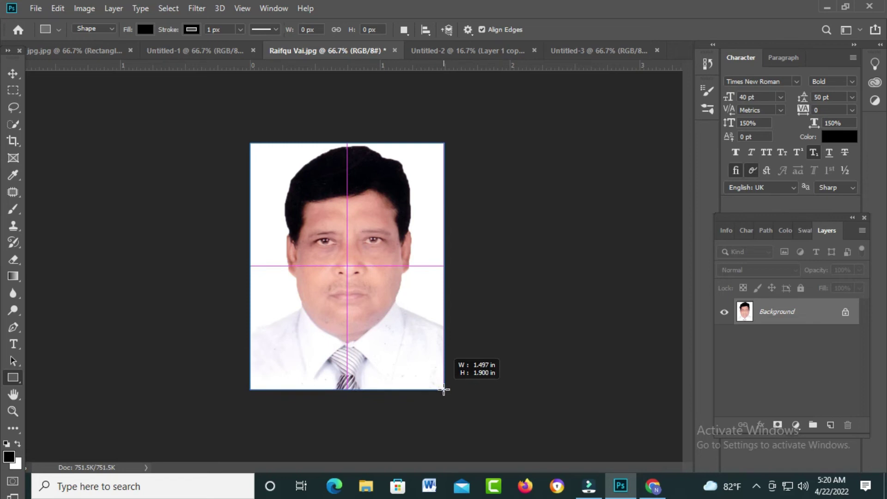
left_click_drag(443, 390, 441, 387)
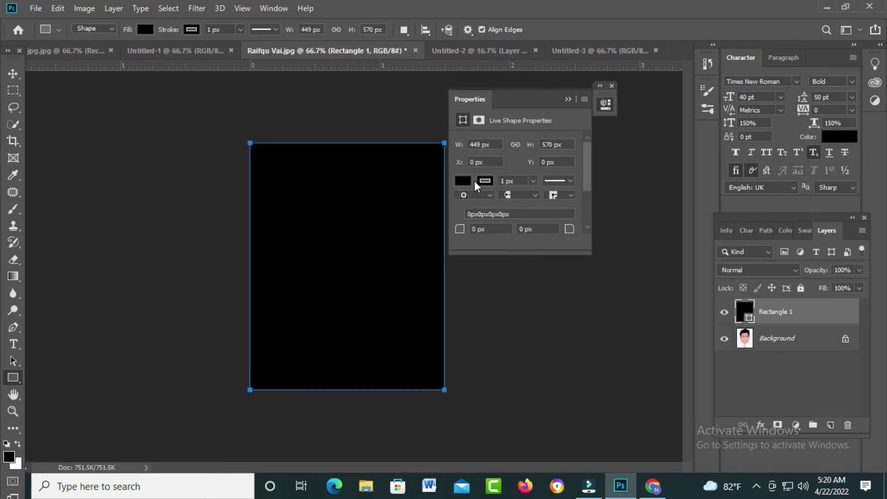
Step: Set the rectangle's fill to No Color and its stroke to light blue
left_click(461, 181)
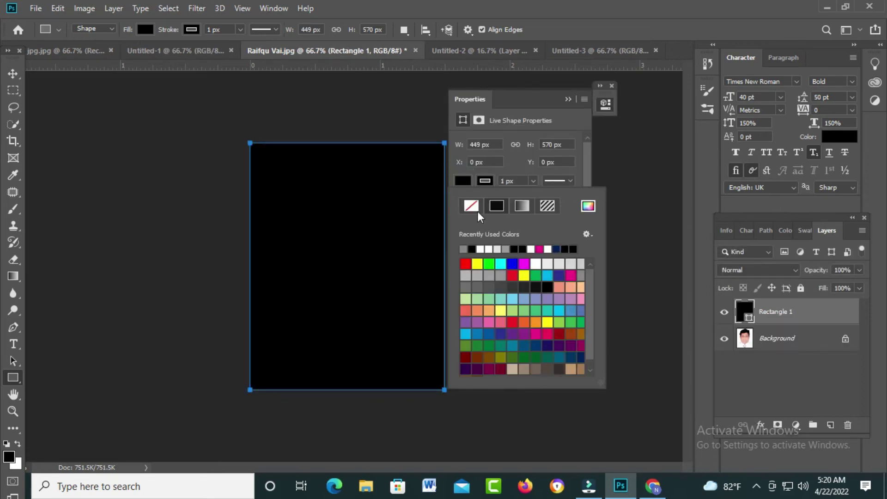
left_click(471, 205)
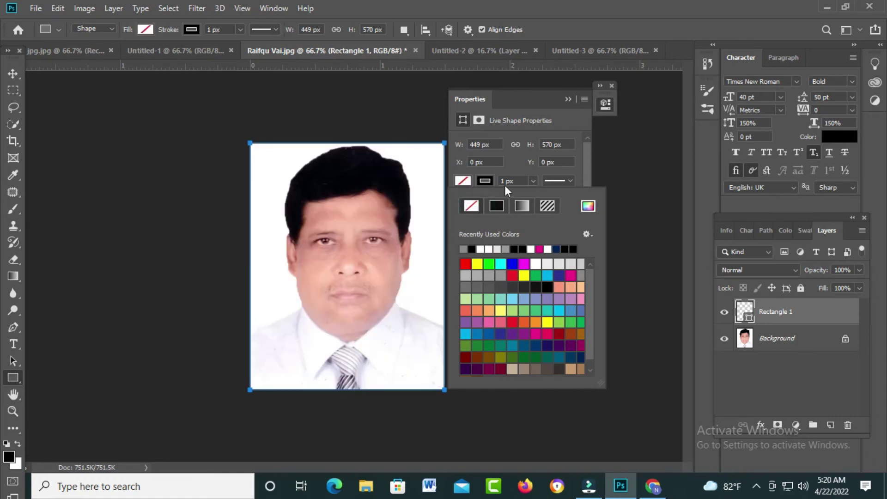
left_click(483, 182)
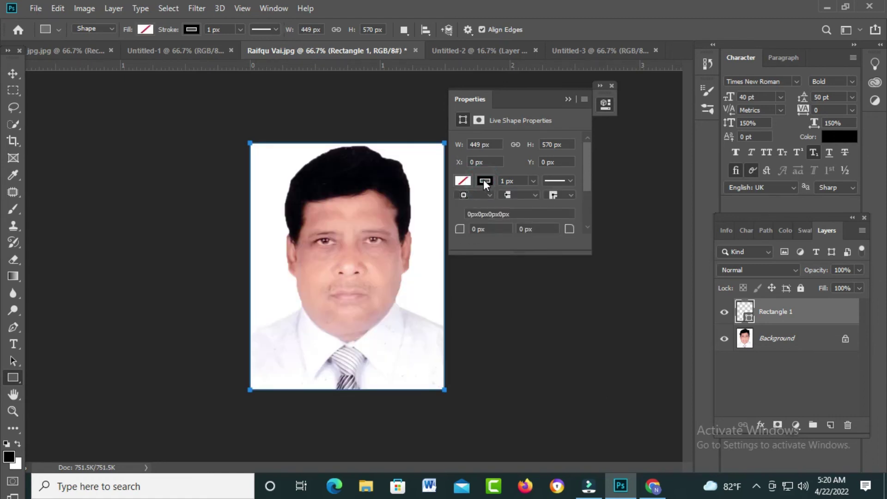
left_click(483, 180)
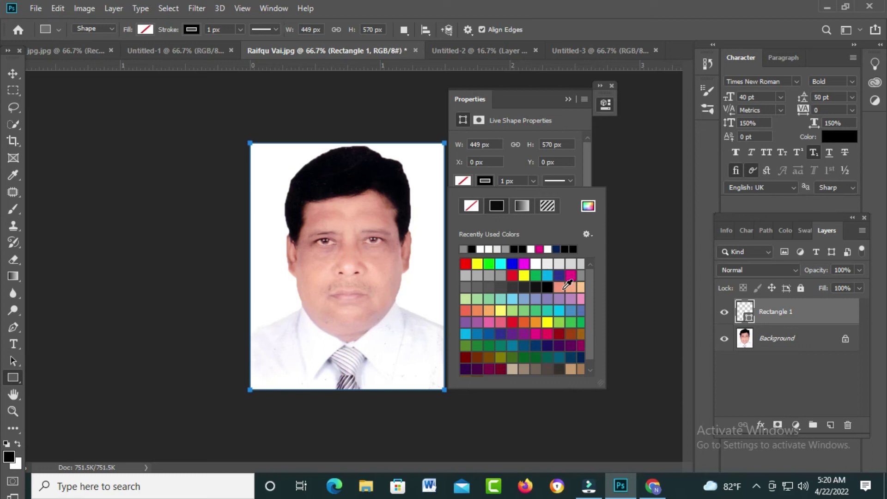
left_click(547, 276)
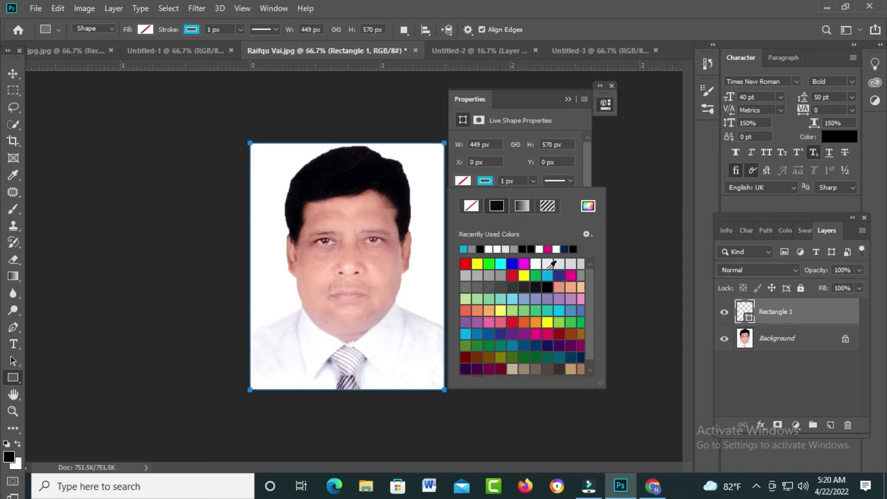
Step: Reduce the stroke width to 10.14 px and preview the border
left_click(535, 179)
left_click(534, 180)
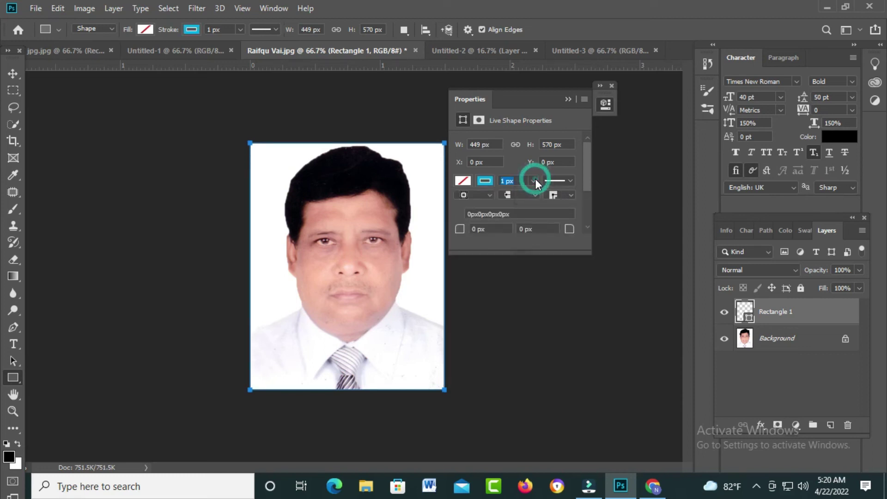
left_click(533, 182)
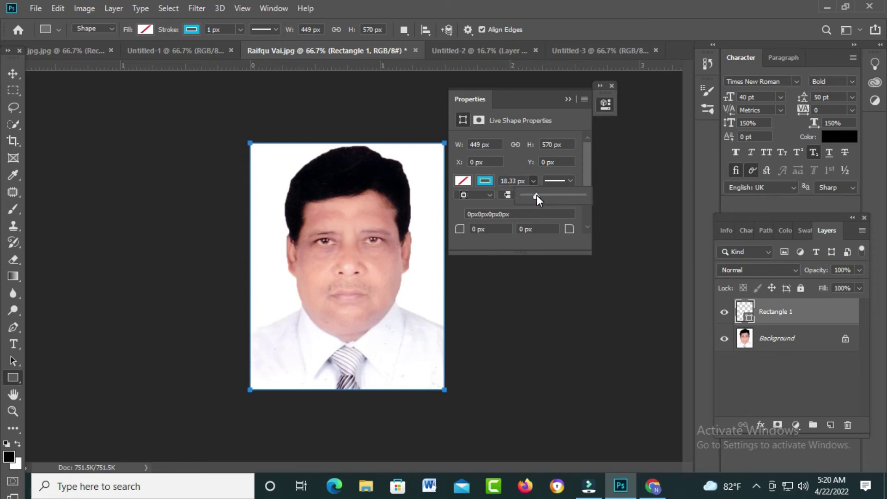
left_click_drag(536, 195, 534, 195)
left_click(568, 99)
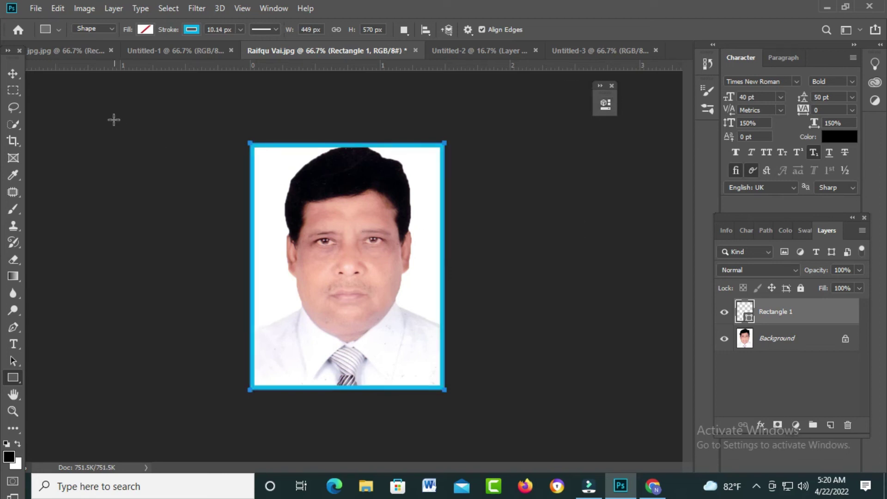
left_click(14, 74)
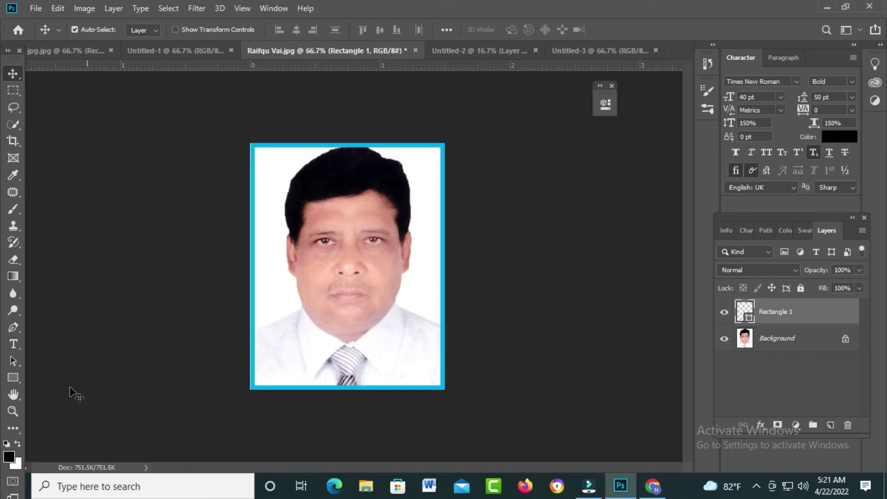
left_click(13, 378)
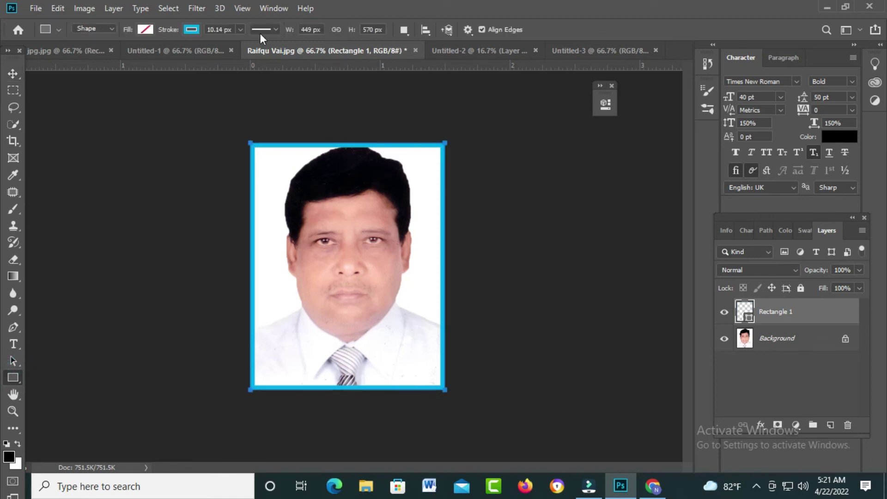
Step: Thin the blue border to 4.68 px and dismiss the leftover floating panel
left_click(240, 29)
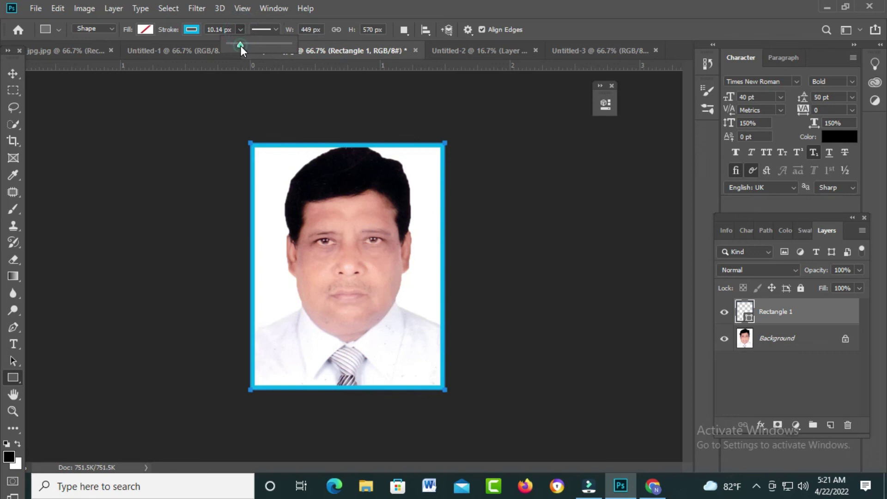
left_click_drag(241, 45, 239, 45)
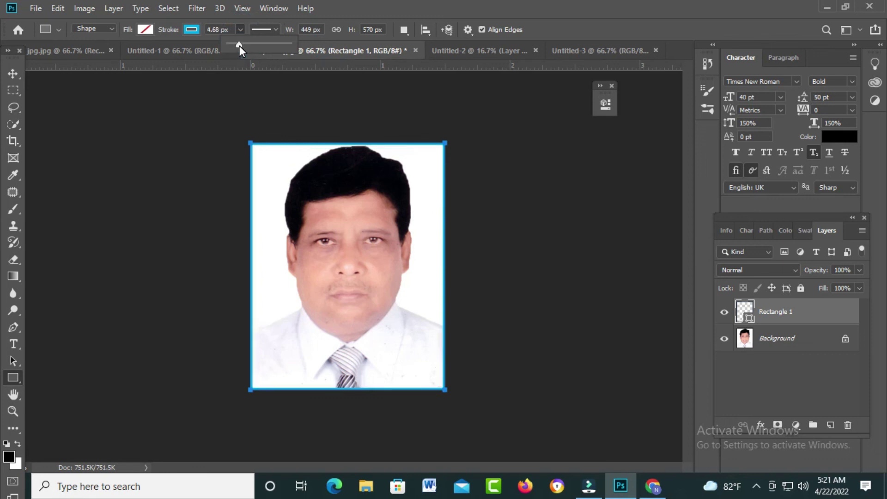
left_click(13, 74)
left_click(611, 86)
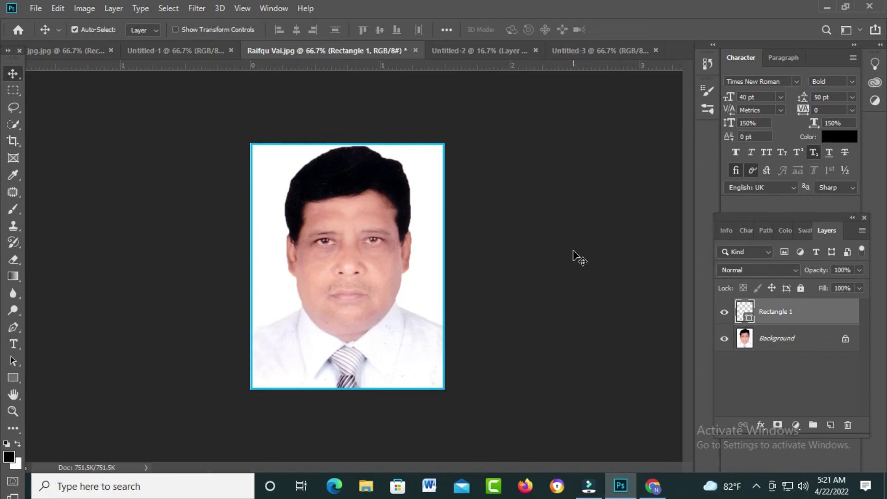